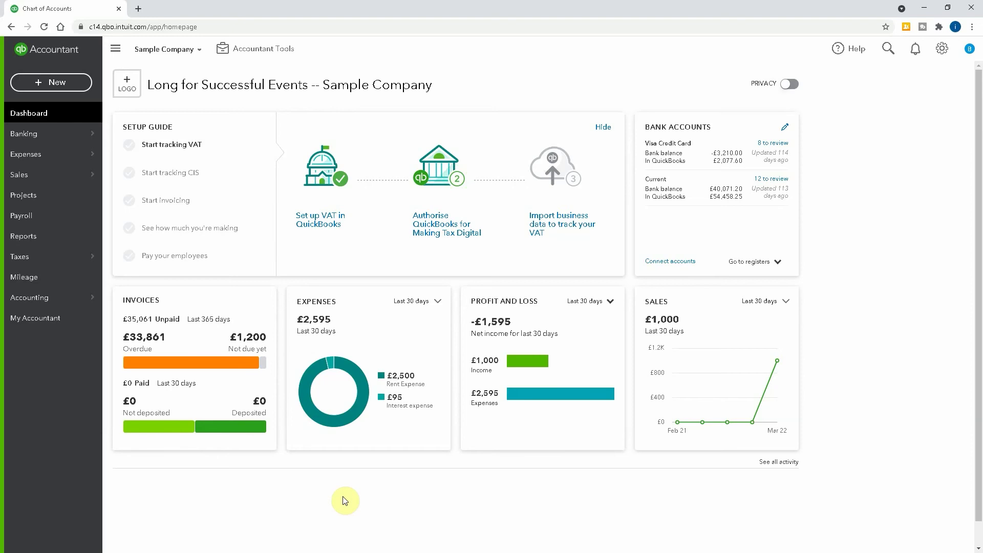
# Display the keyboard shortcuts list with Ctrl+Alt+/, then dismiss it.
pyautogui.hotkey('ctrl', 'alt', '/')
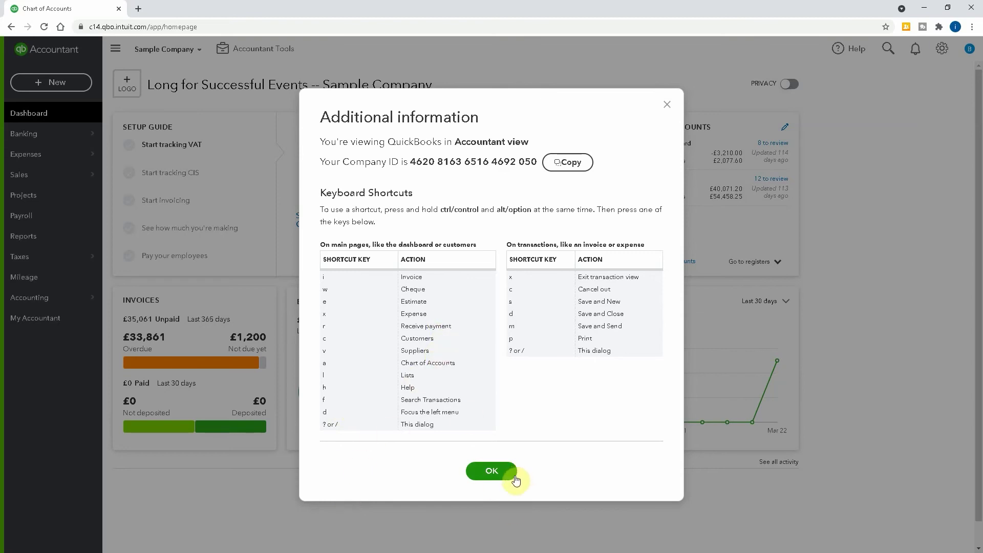
pyautogui.click(490, 472)
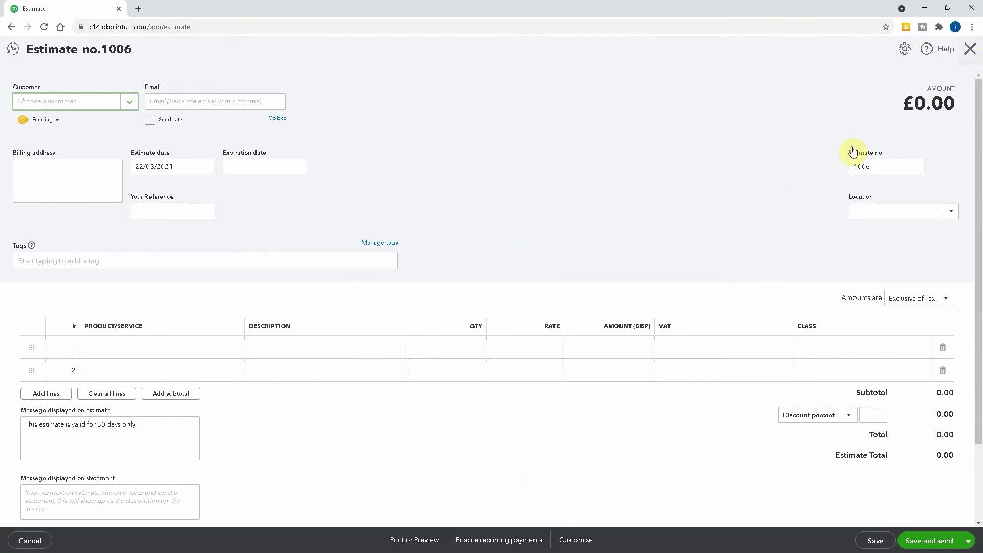
pyautogui.click(971, 49)
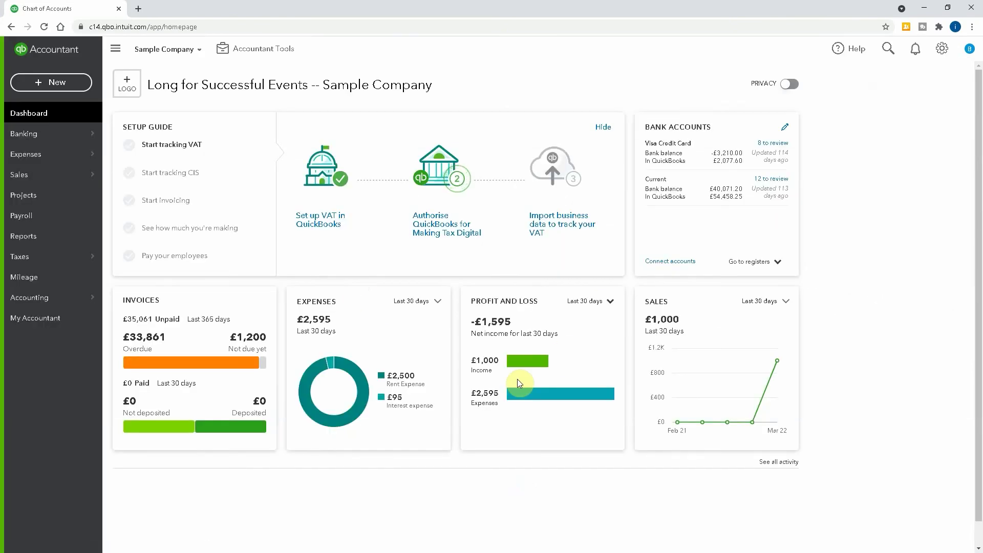
pyautogui.hotkey('ctrl', 'alt', '/')
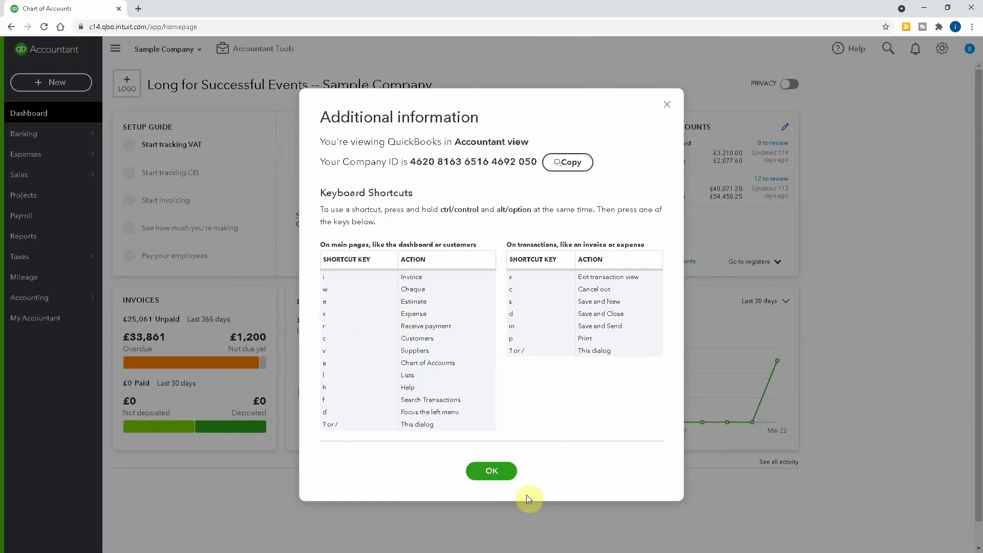
pyautogui.click(502, 469)
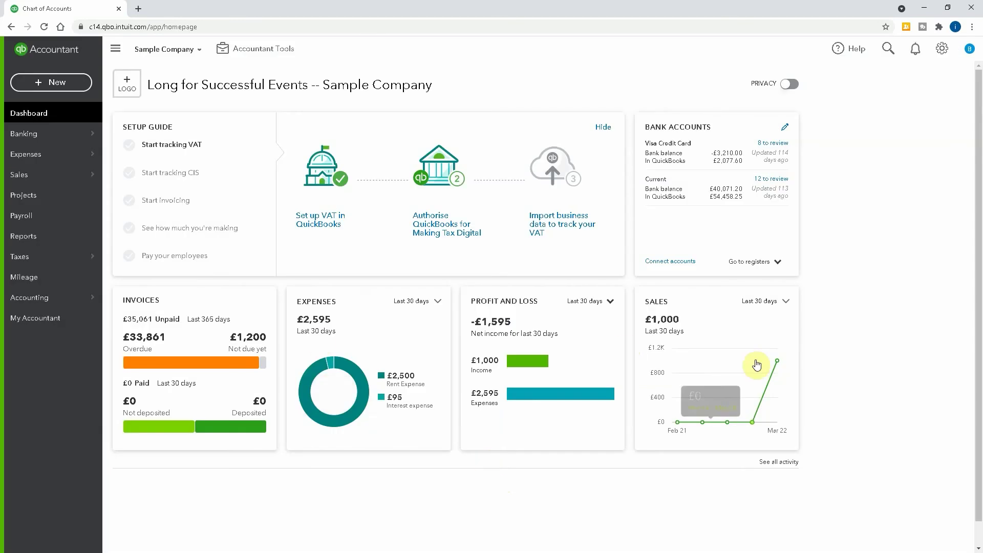
# Start a new expense paid from the Current account.
pyautogui.hotkey('ctrl', 'alt', 'x')
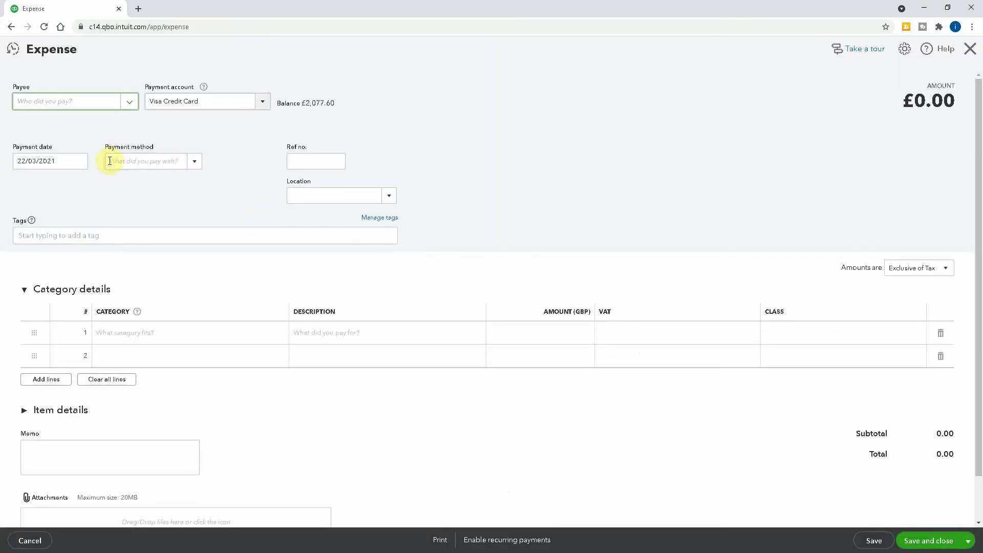
pyautogui.click(261, 102)
pyautogui.click(193, 144)
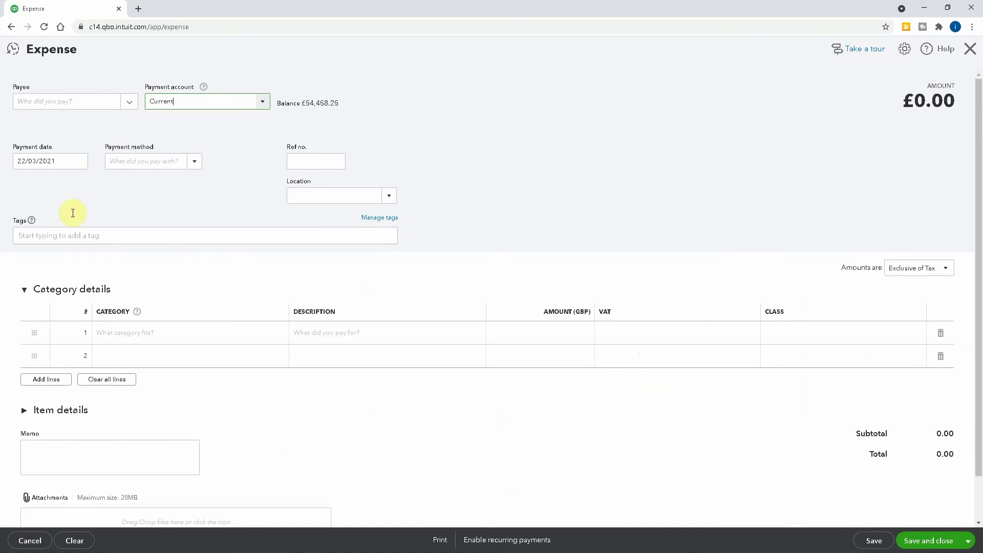
# Add a Travel Expense line: 'train ticket', 20.00, No VAT.
pyautogui.click(158, 338)
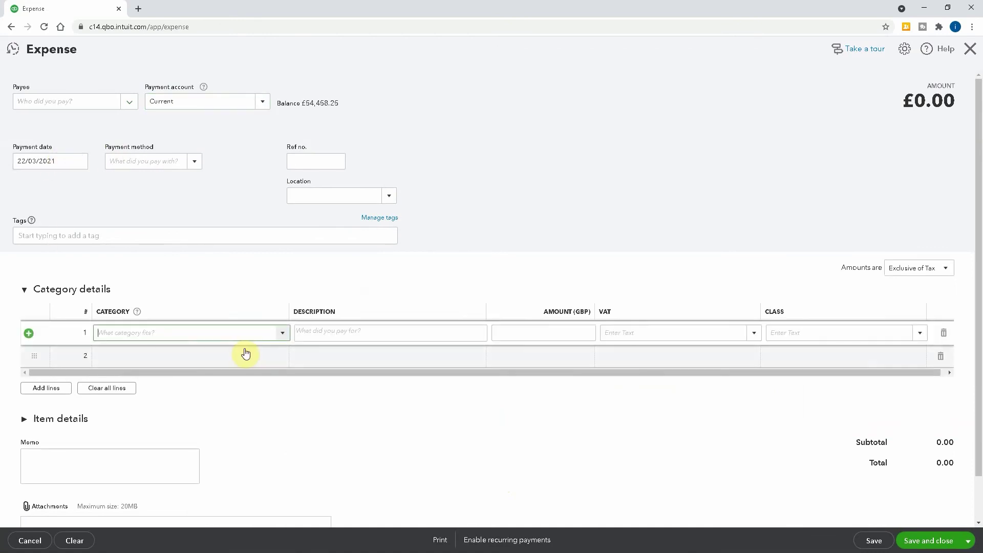
pyautogui.write('trav')
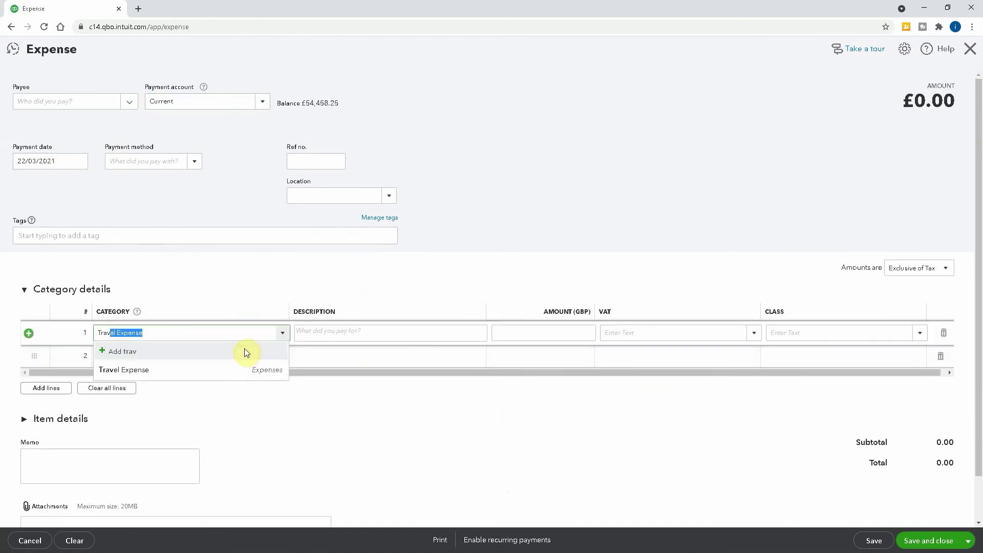
pyautogui.press('Tab')
pyautogui.write('train ticket')
pyautogui.press('Tab')
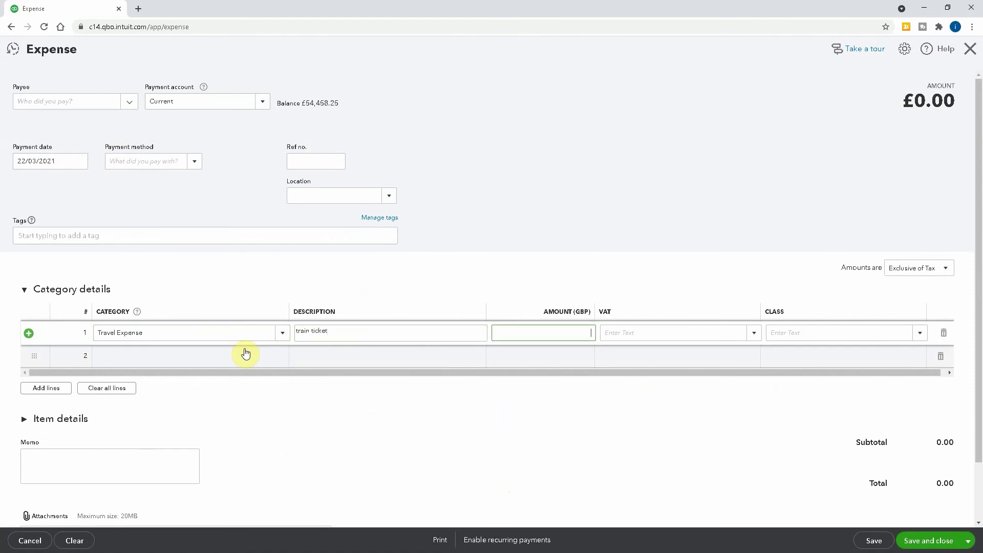
pyautogui.write('20.00')
pyautogui.press('Tab')
pyautogui.write('No')
pyautogui.press('Return')
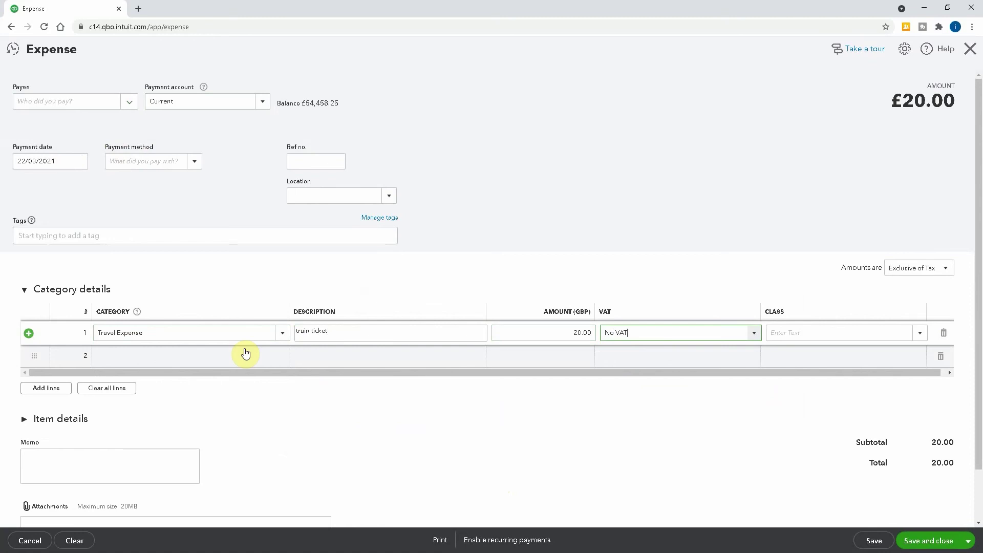
# Save the train ticket expense and start another categorised as Charitable Contributions.
pyautogui.hotkey('ctrl', 'alt', 's')
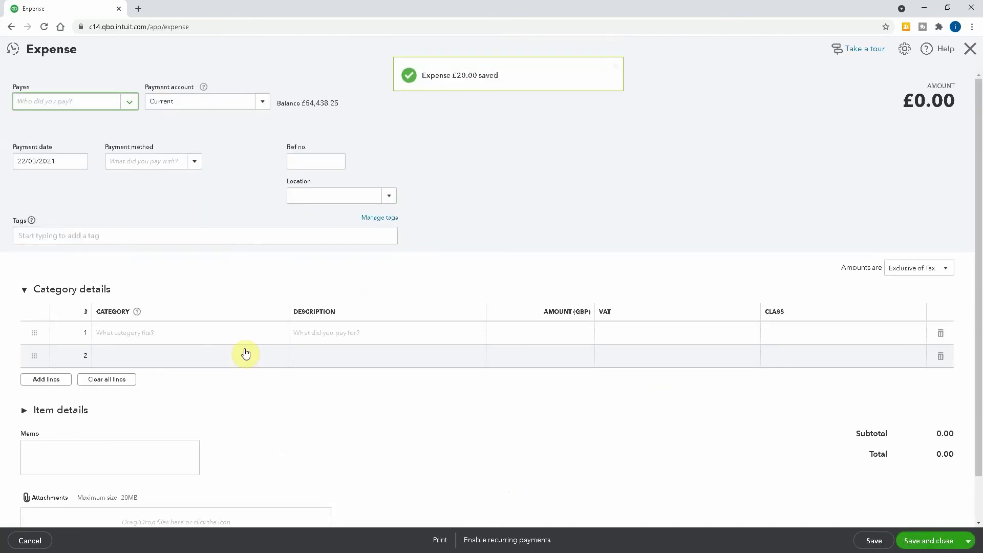
pyautogui.press('Tab')
pyautogui.press('Tab')
pyautogui.press('Tab')
pyautogui.press('Tab')
pyautogui.press('Tab')
pyautogui.press('Tab')
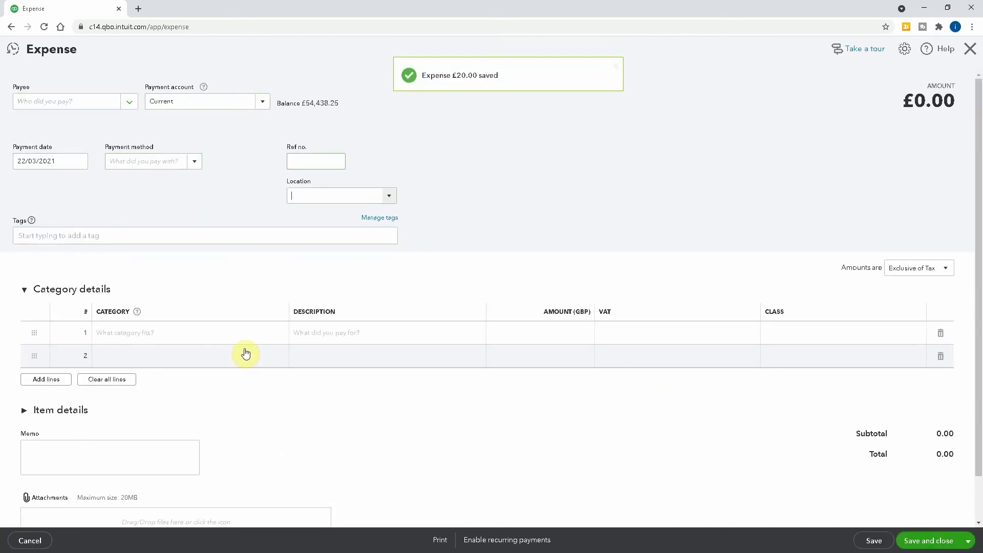
pyautogui.press('Tab')
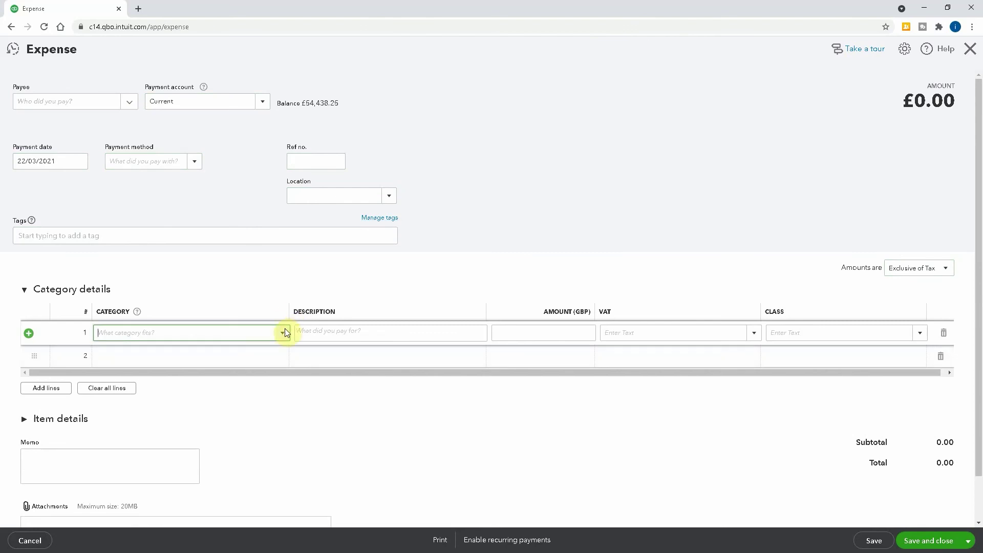
pyautogui.click(280, 334)
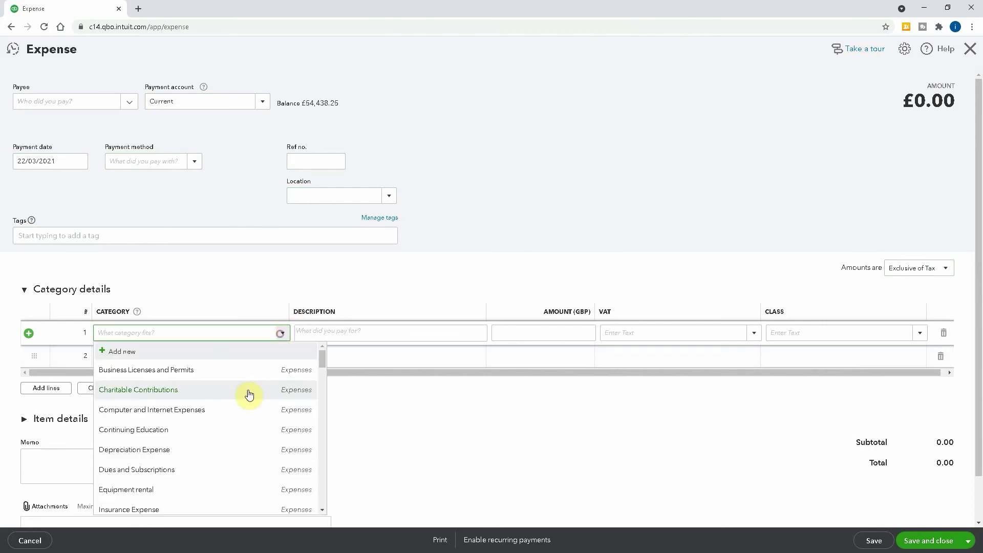
pyautogui.click(193, 395)
# Enter description 'rspca', amount 10.00 with No VAT, then save and close.
pyautogui.click(320, 333)
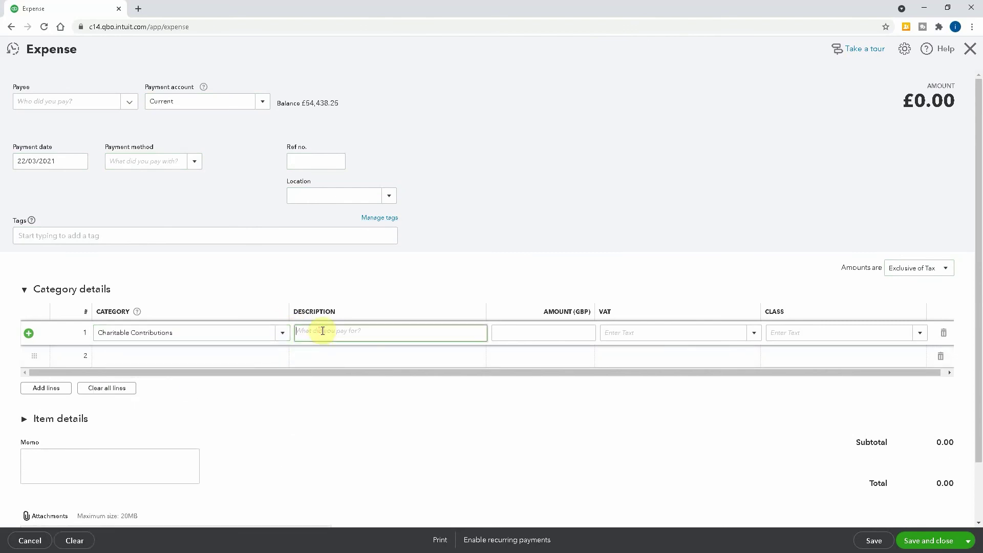
pyautogui.write('rspca')
pyautogui.press('Tab')
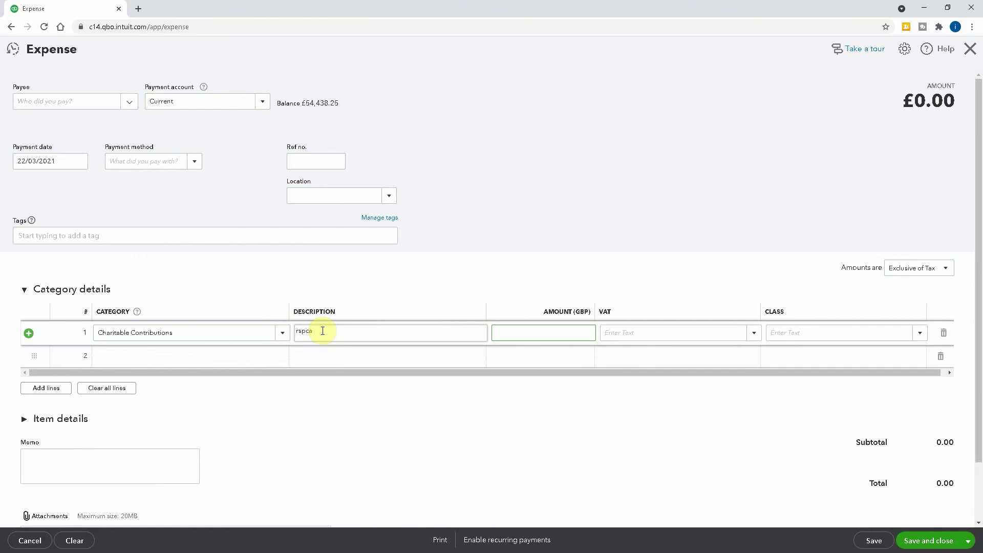
pyautogui.write('10.00')
pyautogui.press('Tab')
pyautogui.write('No')
pyautogui.press('Return')
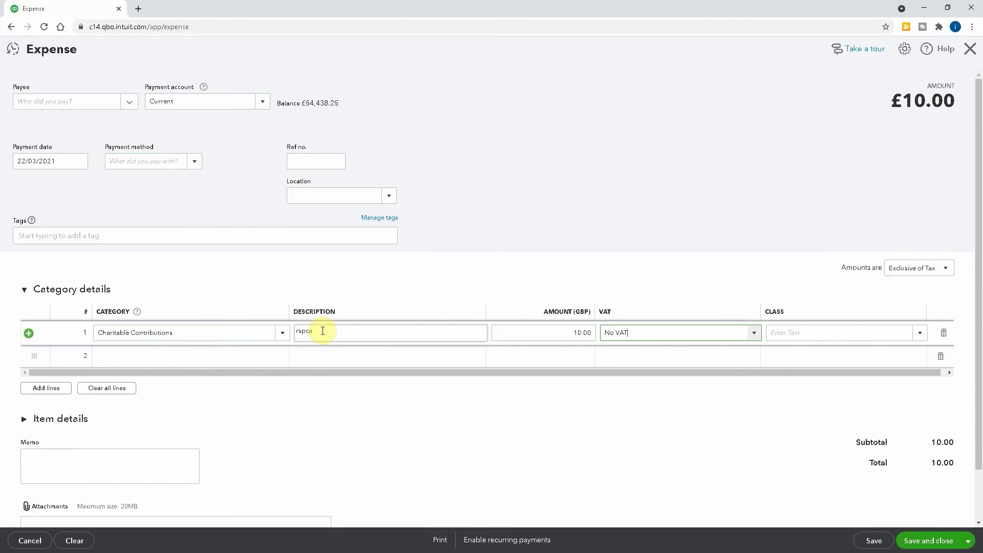
pyautogui.hotkey('ctrl', 'alt', 'd')
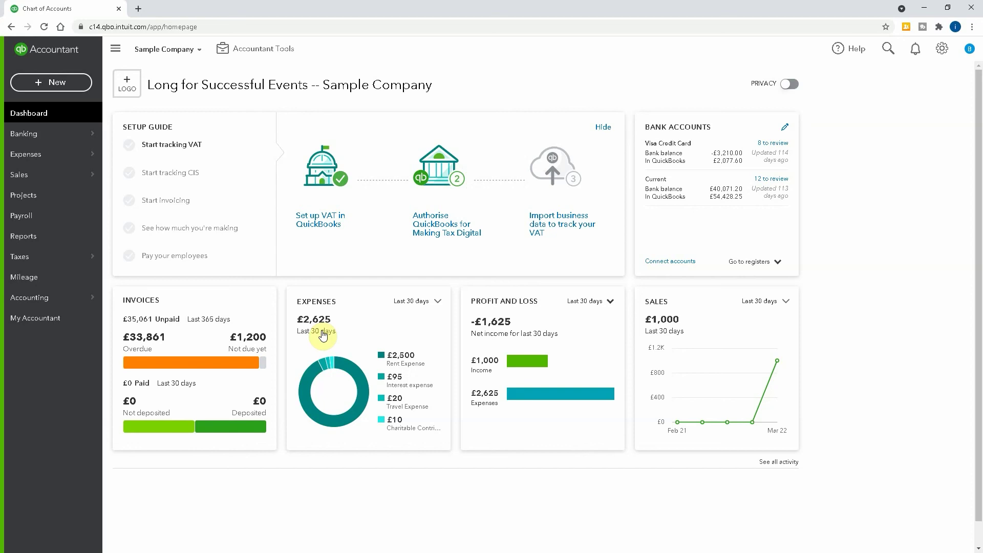
# Show and dismiss the shortcuts list, then open Suppliers and Customers via Ctrl+Alt+V and Ctrl+Alt+C.
pyautogui.hotkey('ctrl', 'alt', '/')
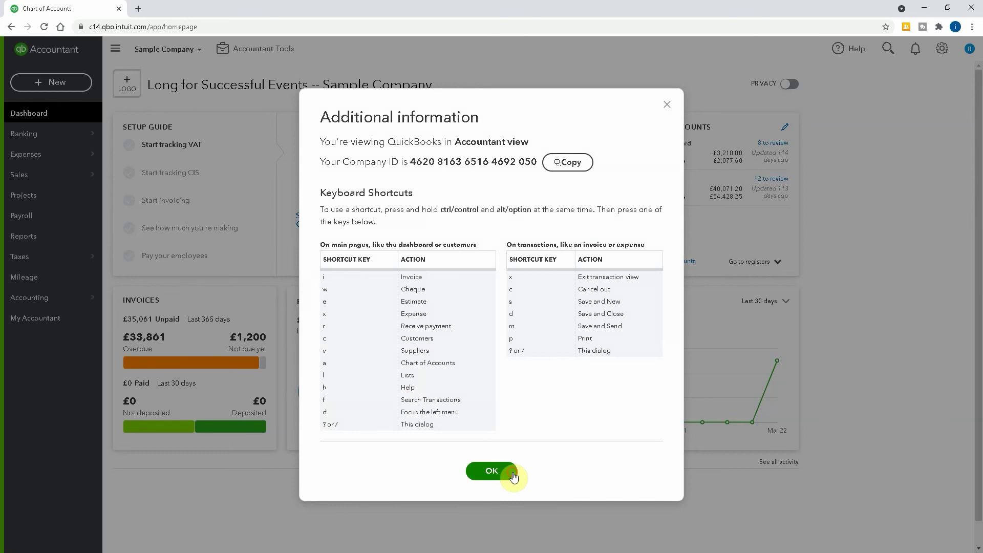
pyautogui.click(513, 476)
pyautogui.hotkey('ctrl', 'alt', 'v')
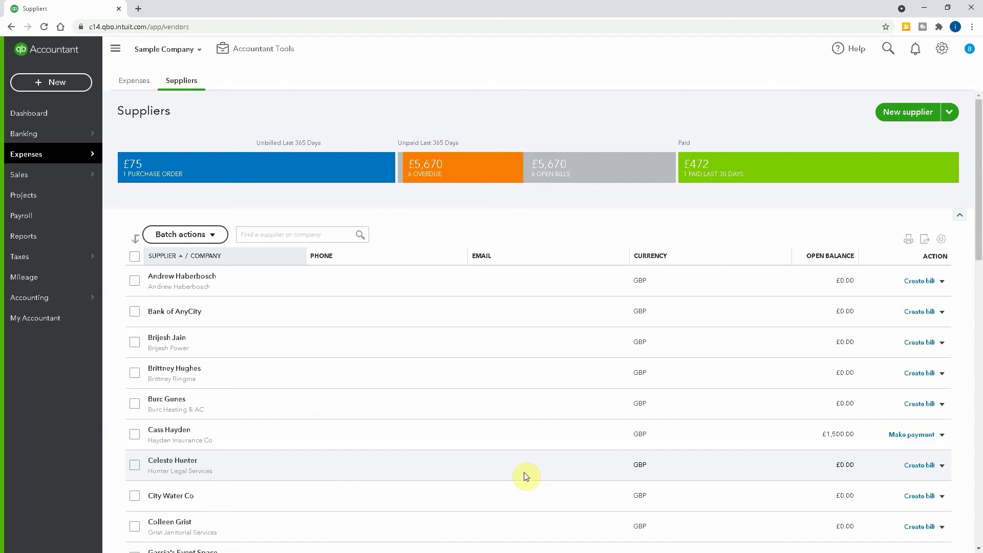
pyautogui.hotkey('ctrl', 'alt', 'c')
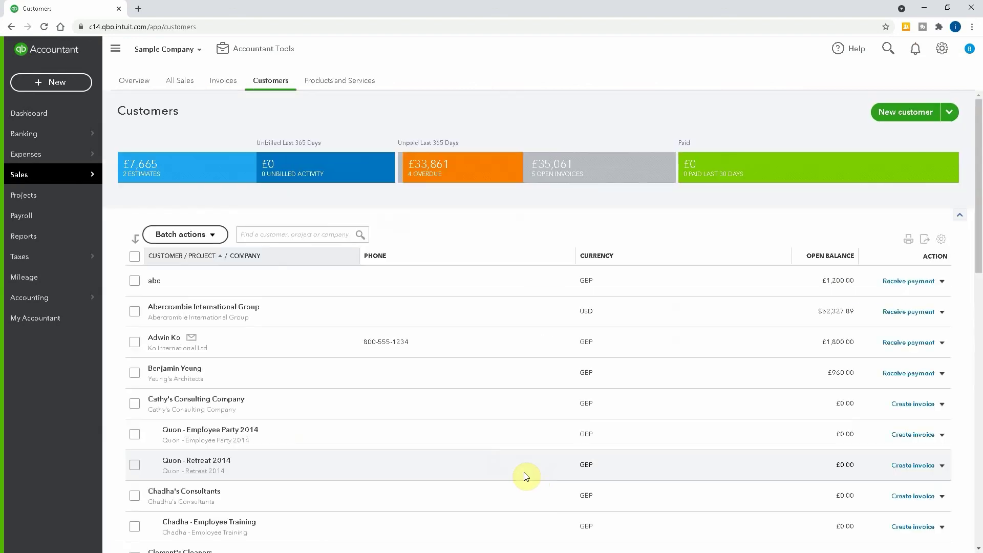